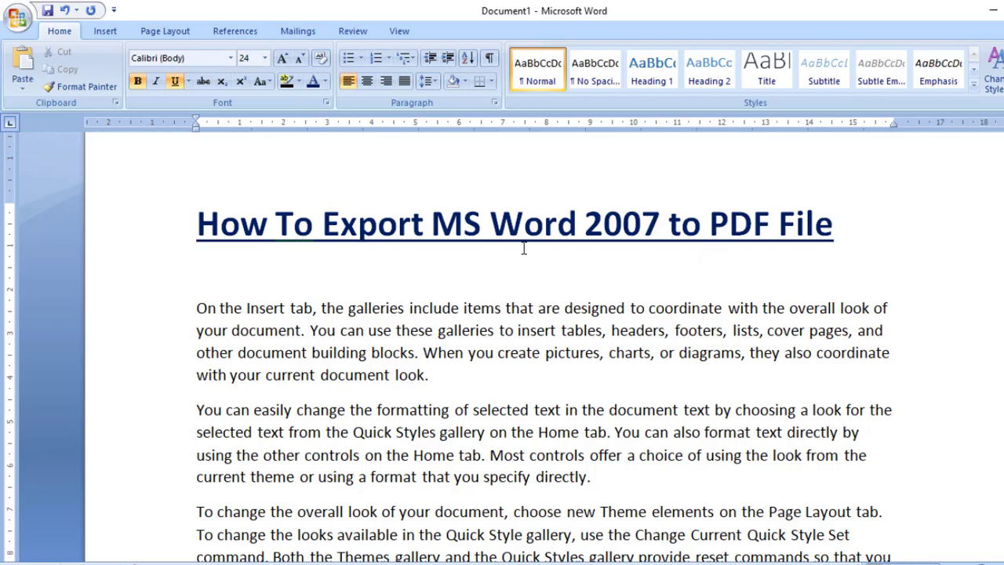
Place the cursor after '2007' in the title and browse the Office menu without choosing anything.
click(656, 226)
click(19, 22)
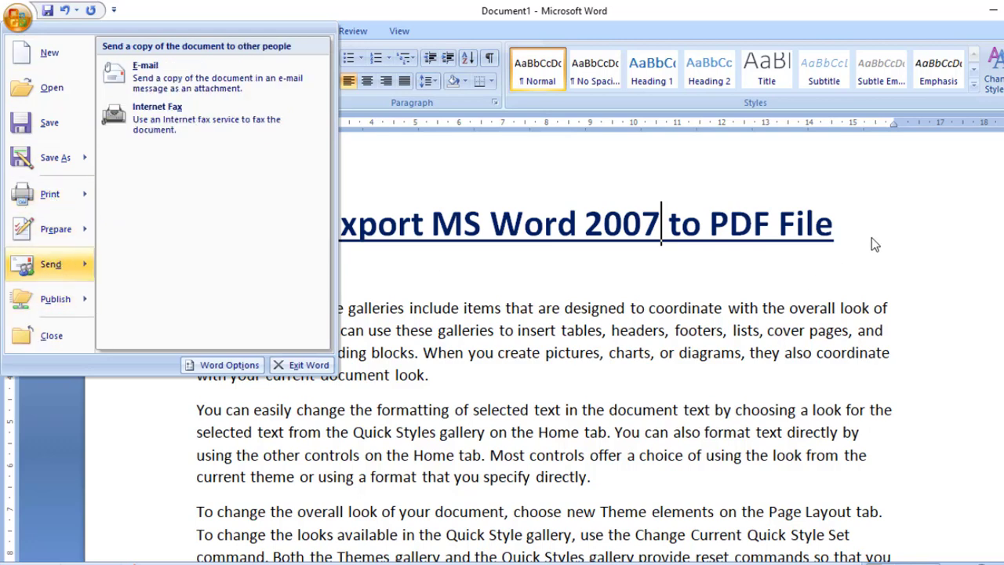
click(856, 223)
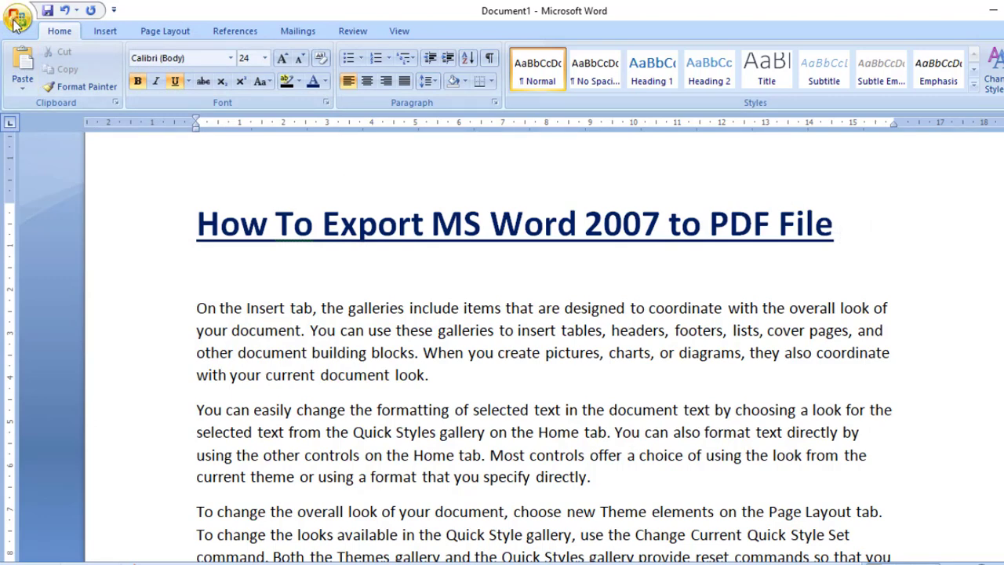
click(17, 17)
mouse_move(55, 229)
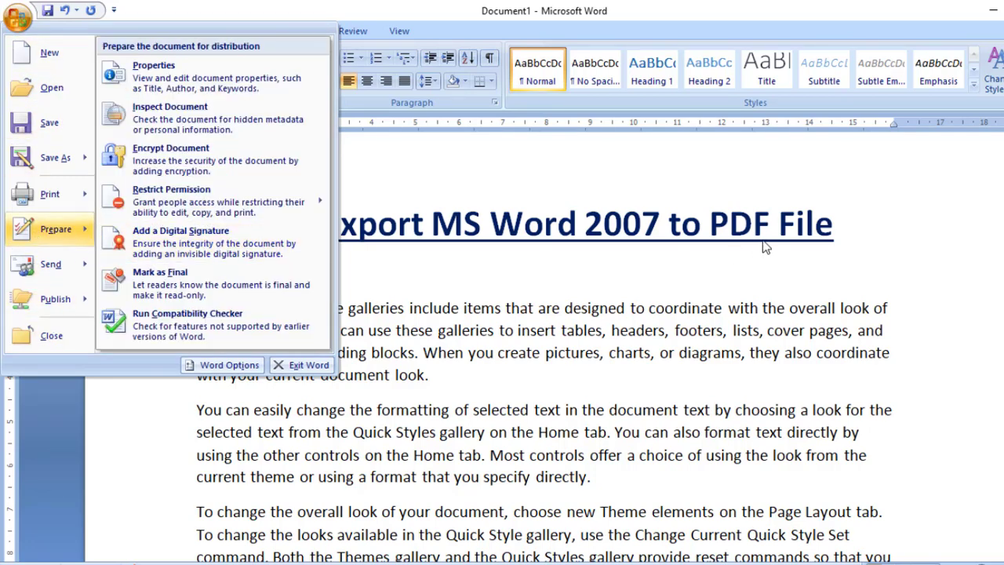
click(873, 232)
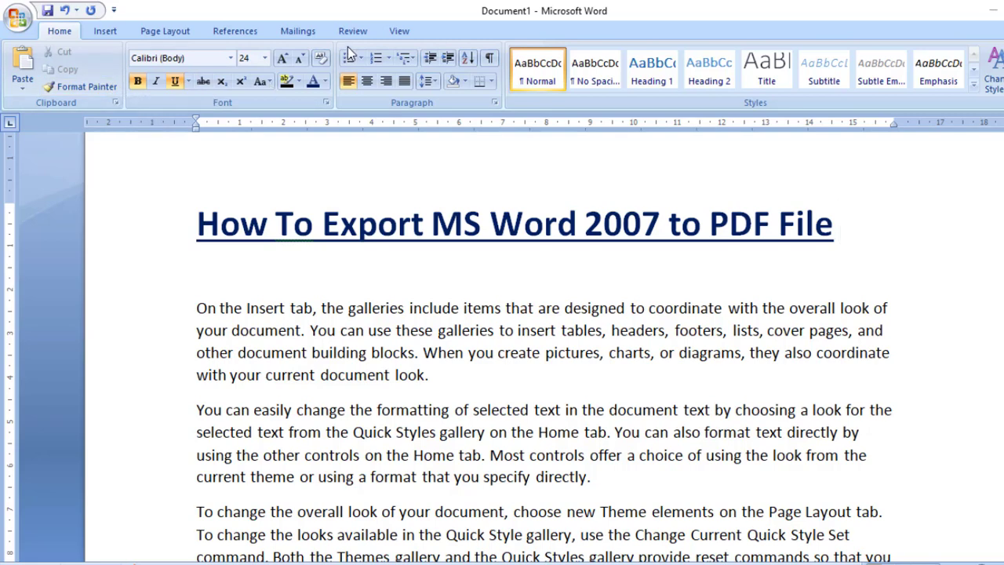
Look through the Save As file formats, keep Word Document, and cancel the save.
click(17, 22)
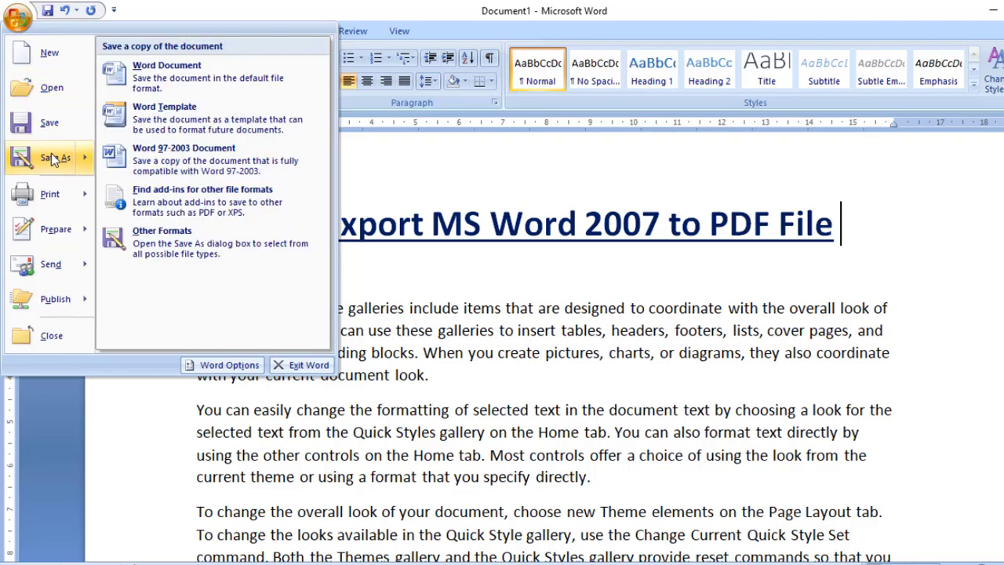
mouse_move(78, 224)
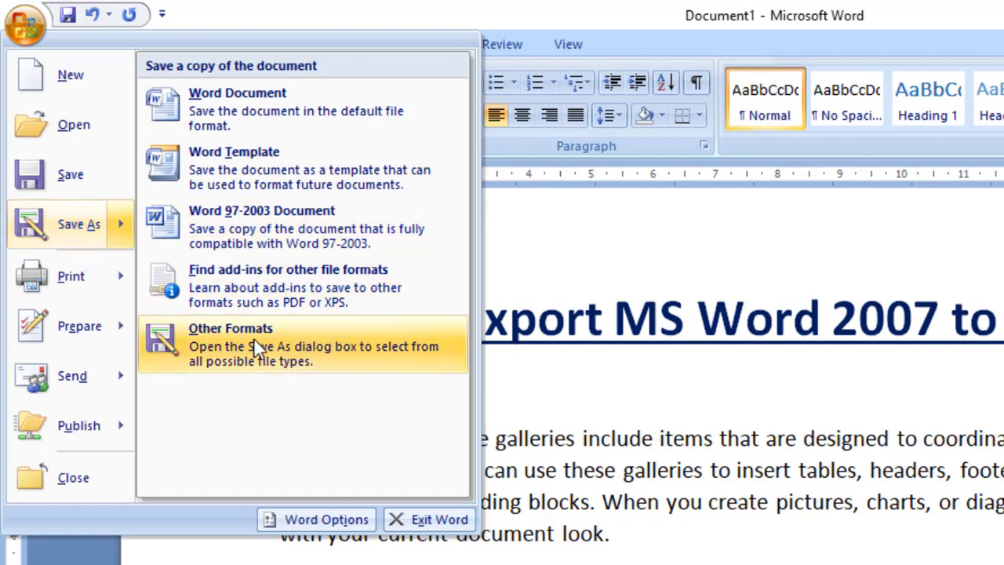
click(280, 344)
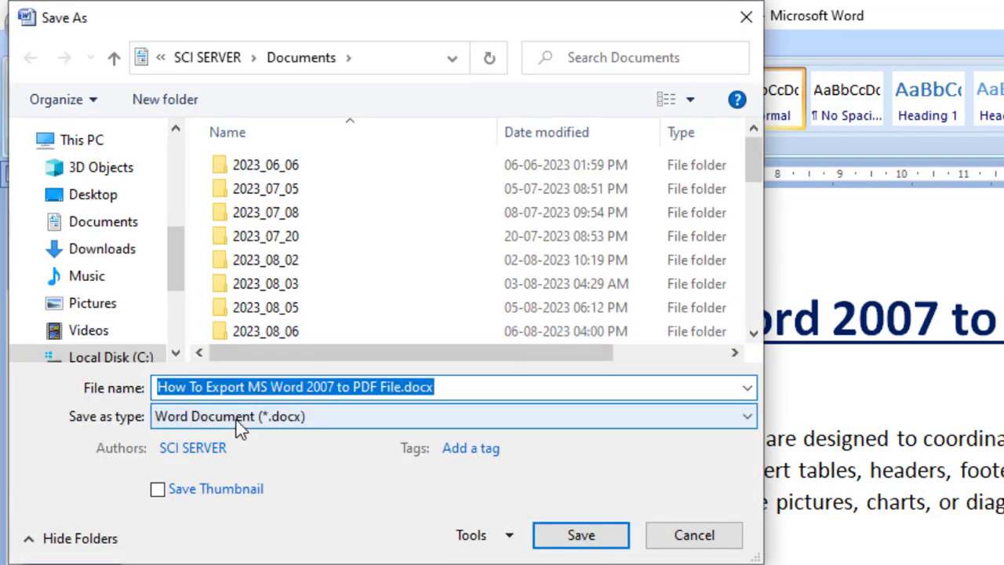
click(232, 416)
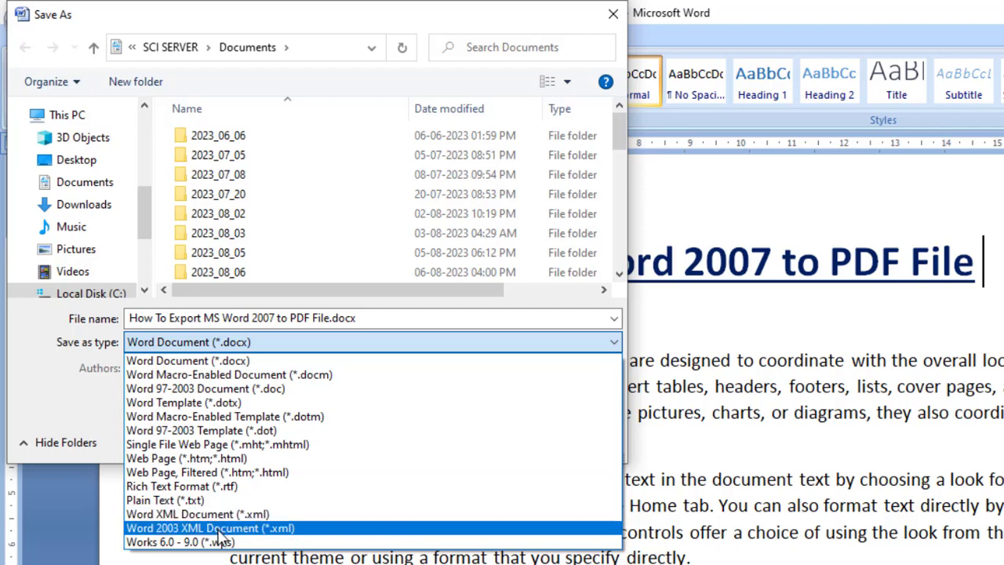
click(708, 313)
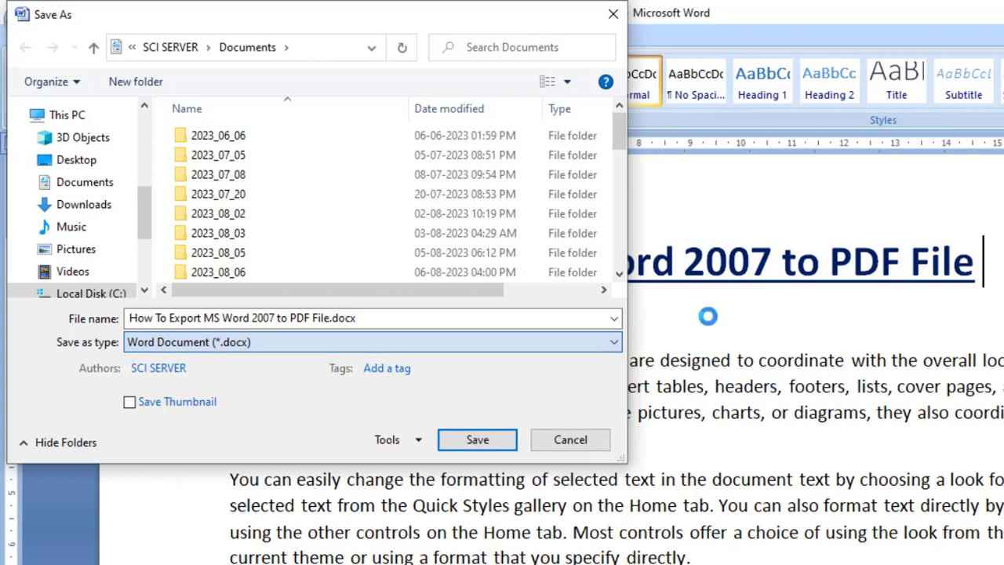
click(580, 438)
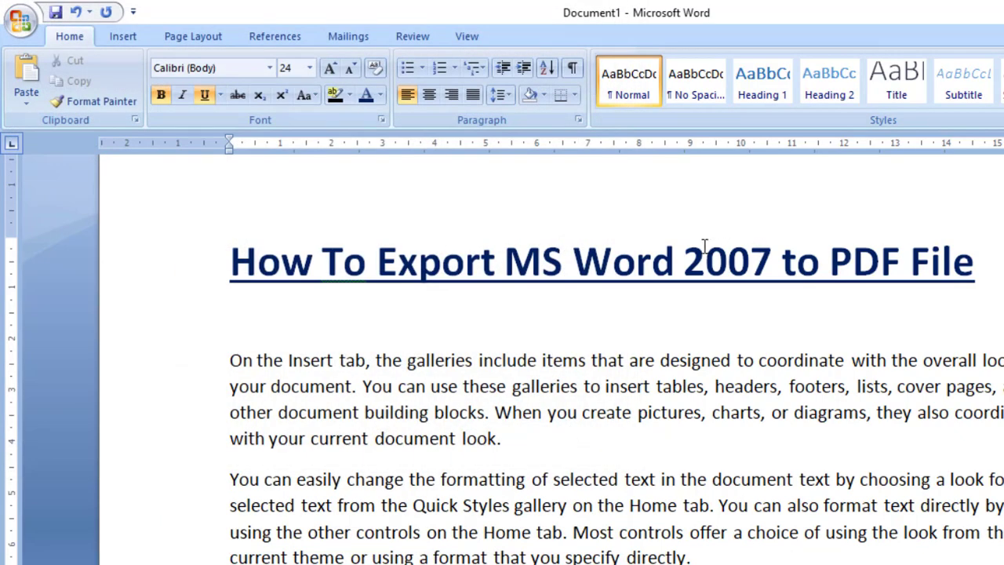
In the Print dialog, switch the printer from Canon G3010 series to Microsoft Print to PDF and print.
click(14, 27)
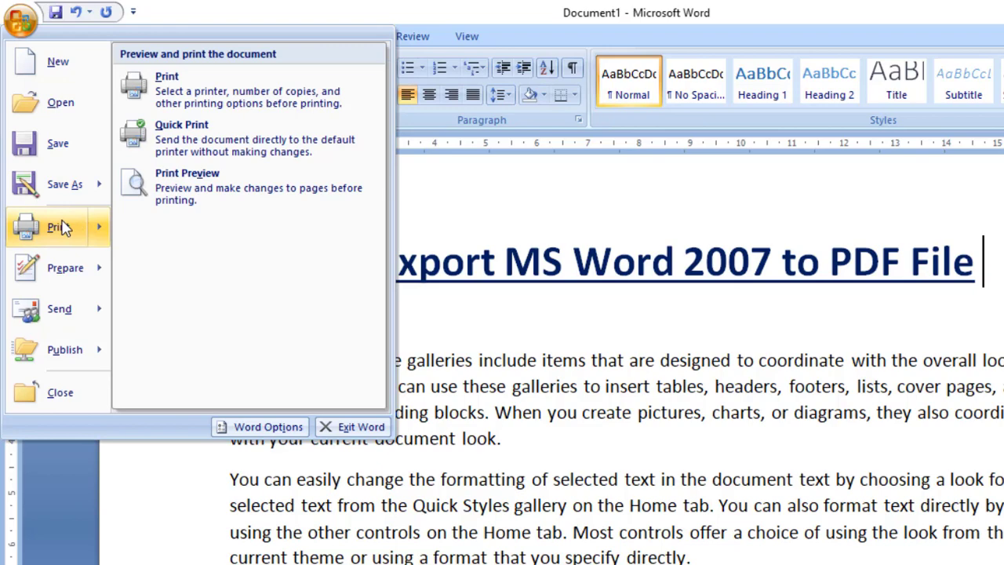
click(247, 91)
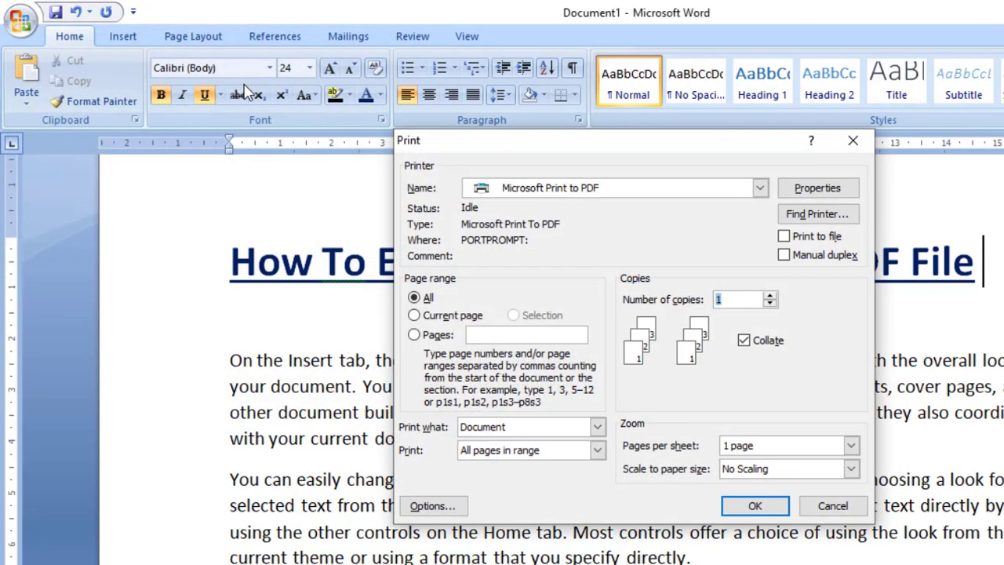
drag(618, 146, 330, 145)
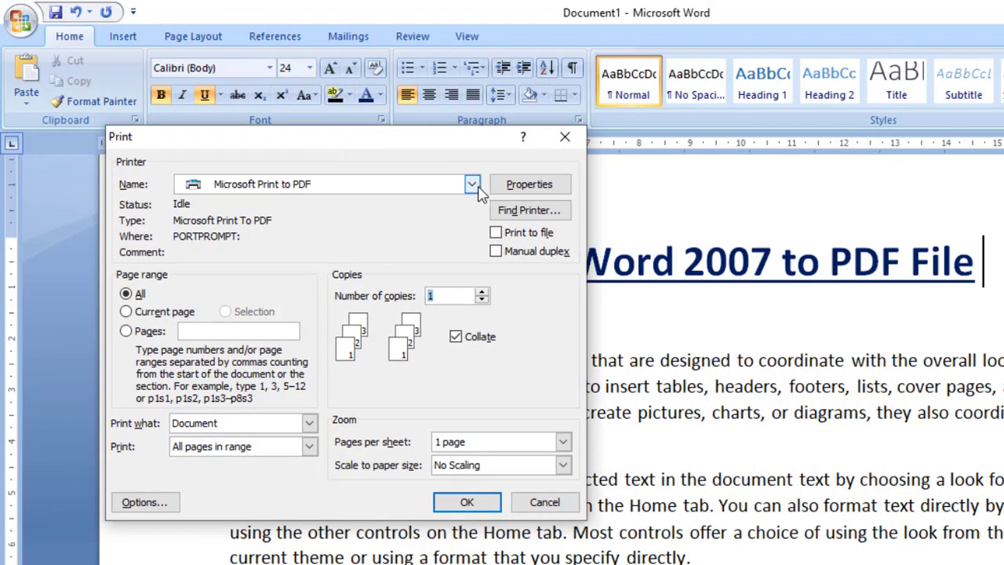
click(473, 187)
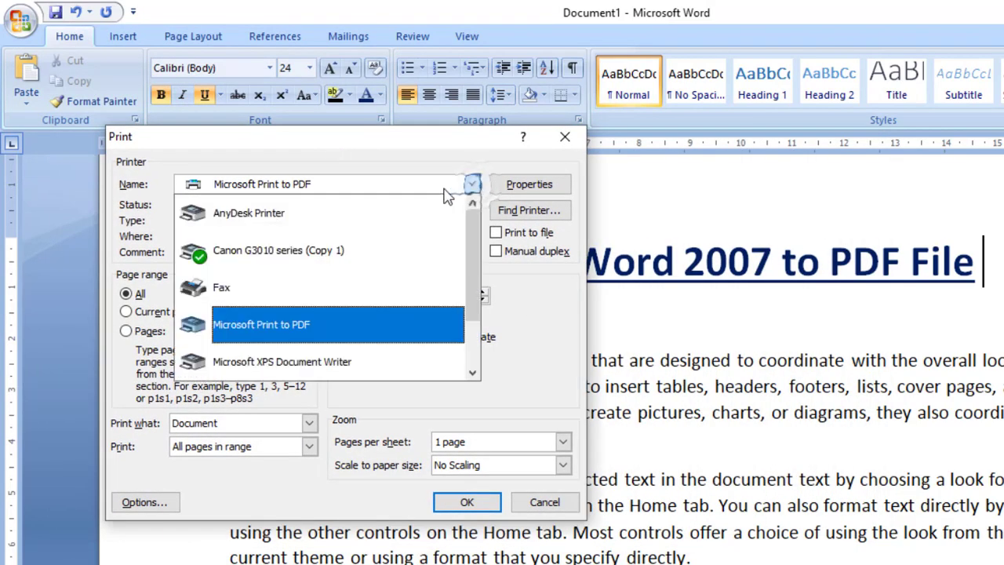
click(324, 248)
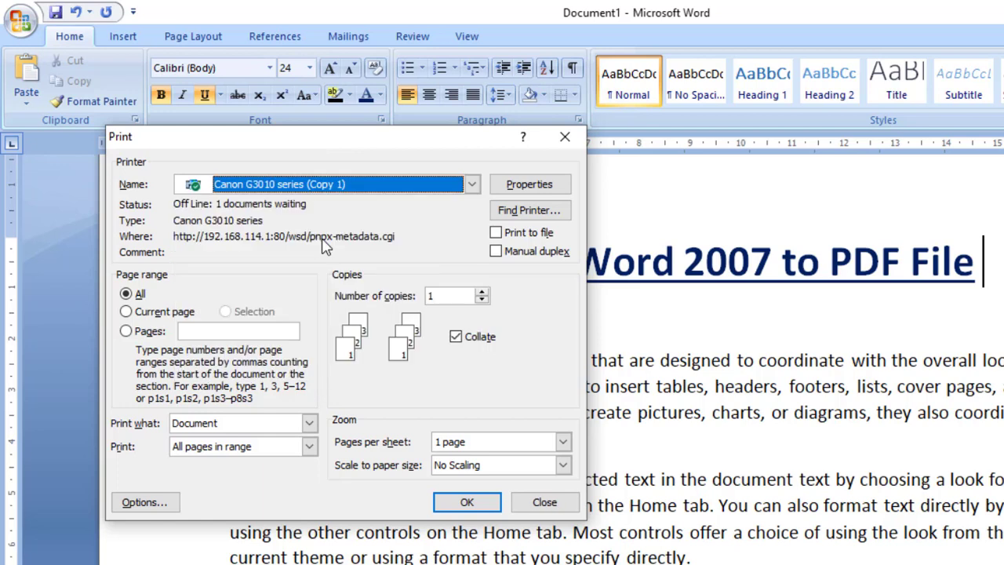
click(473, 187)
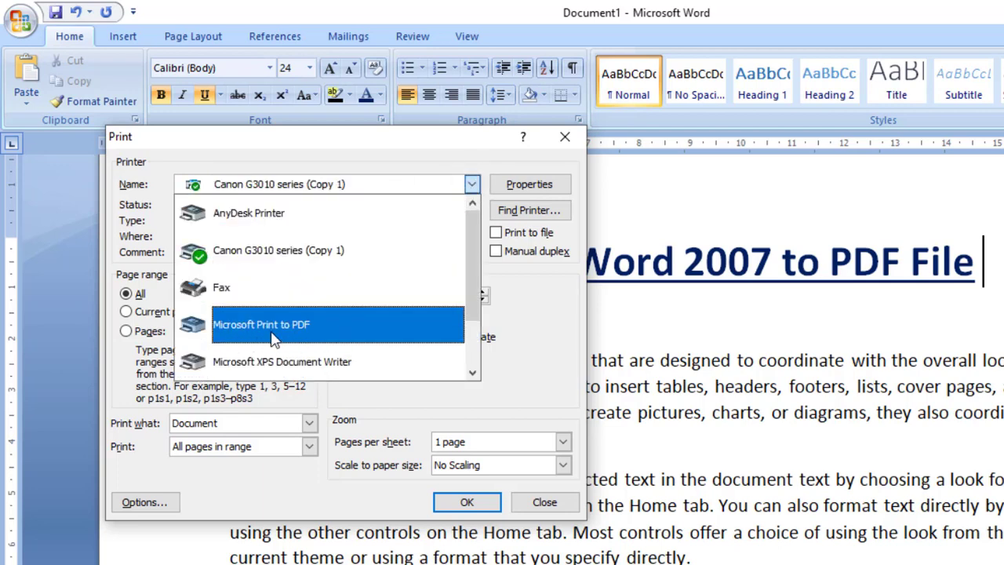
click(361, 333)
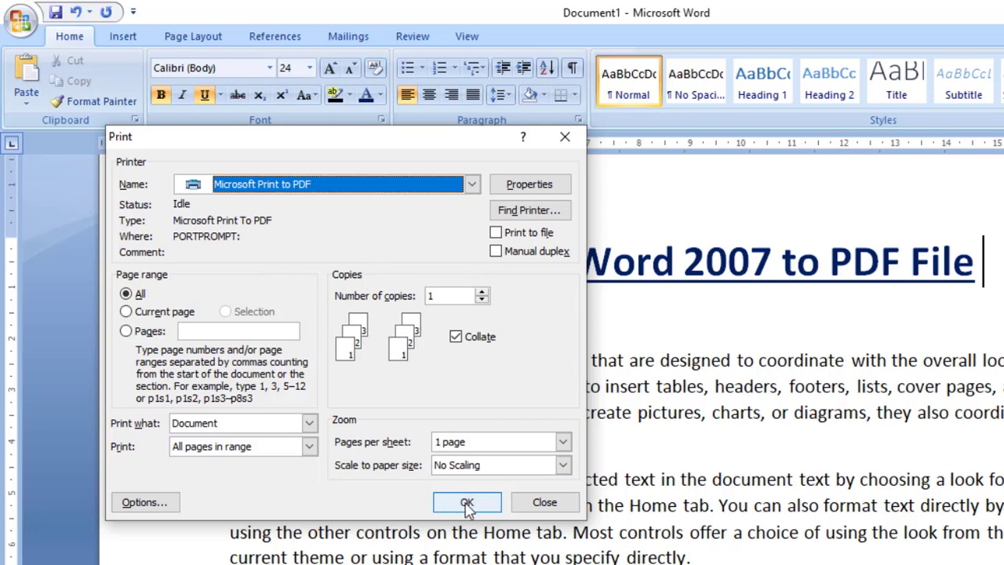
click(467, 503)
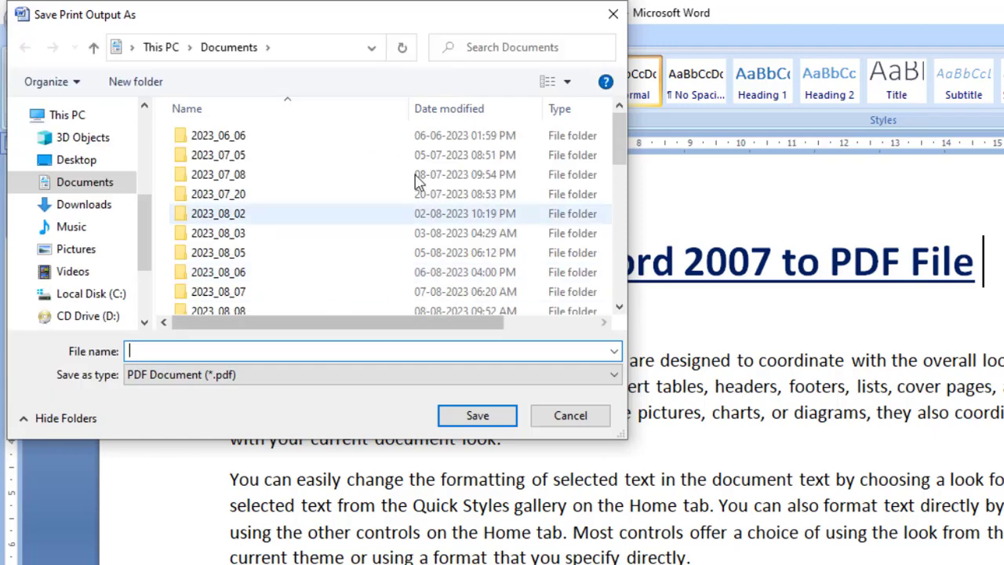
Choose Desktop as the save location and enter the PDF file name pdf c.
click(81, 165)
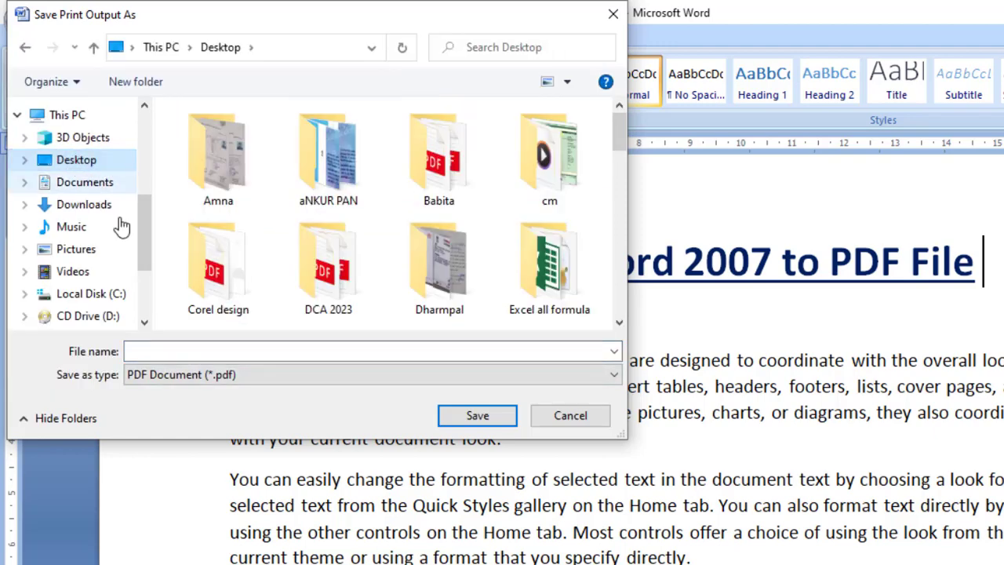
click(201, 348)
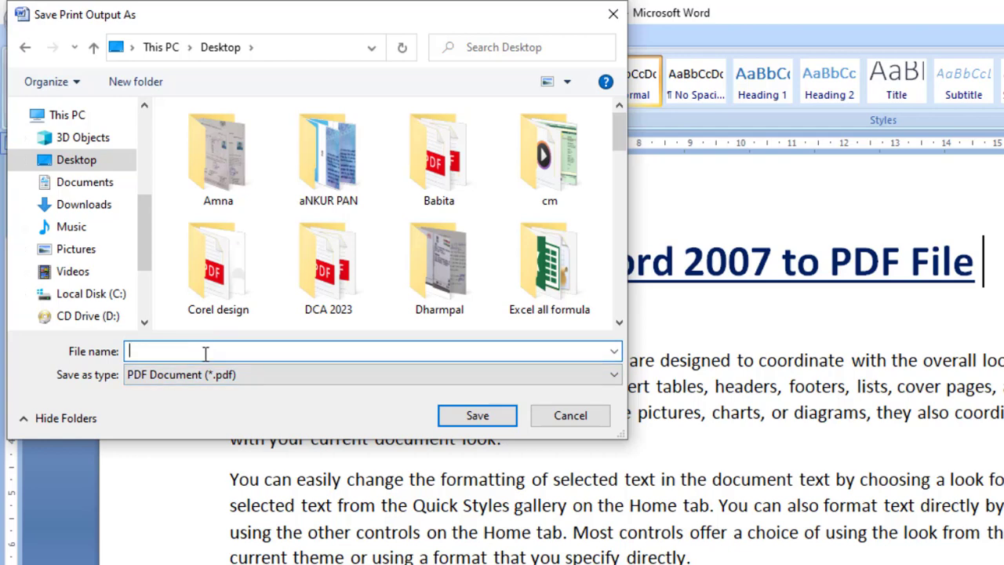
text(pdf c)
Save the PDF and select the new pdf c.pdf icon on the desktop.
click(462, 414)
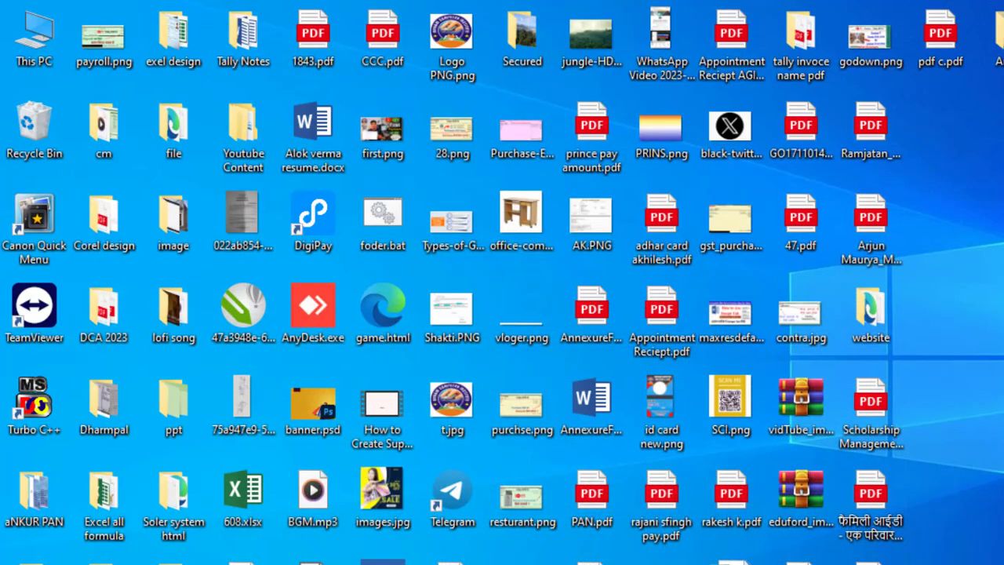
click(945, 40)
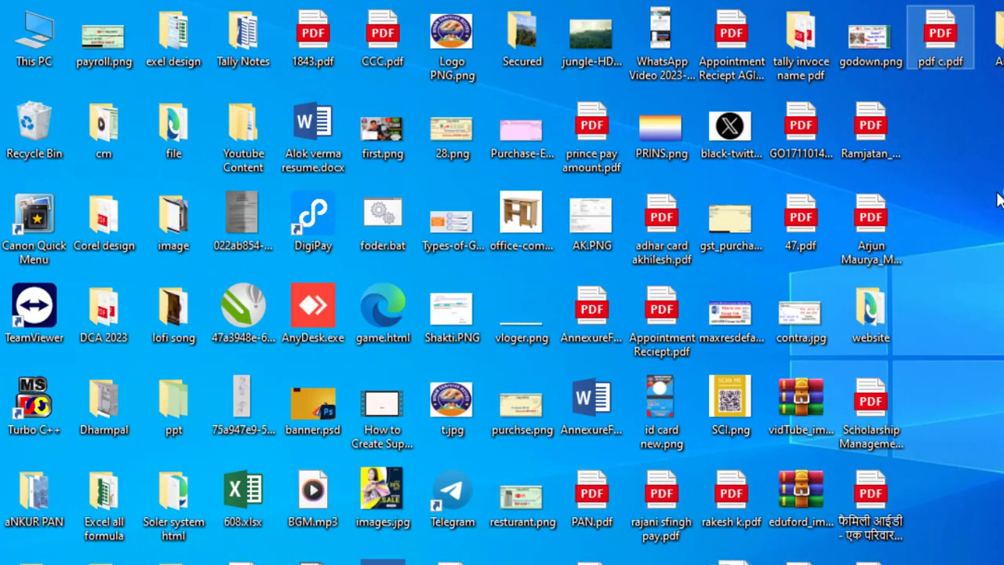
Open pdf c.pdf from the desktop in Microsoft Edge's PDF viewer.
key(Return)
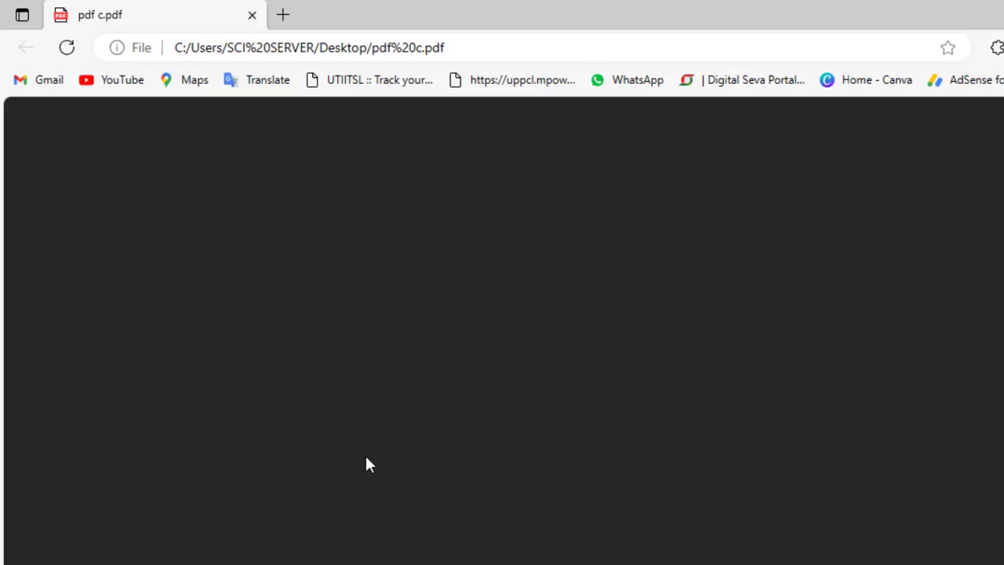